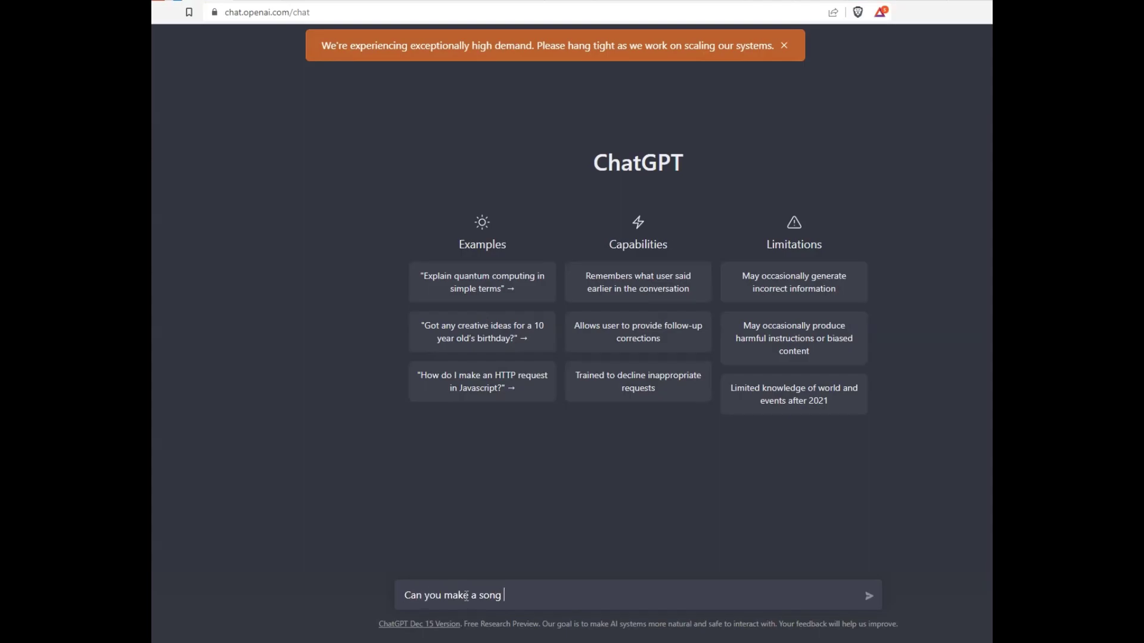
{"action": "type", "text": "ng money"}
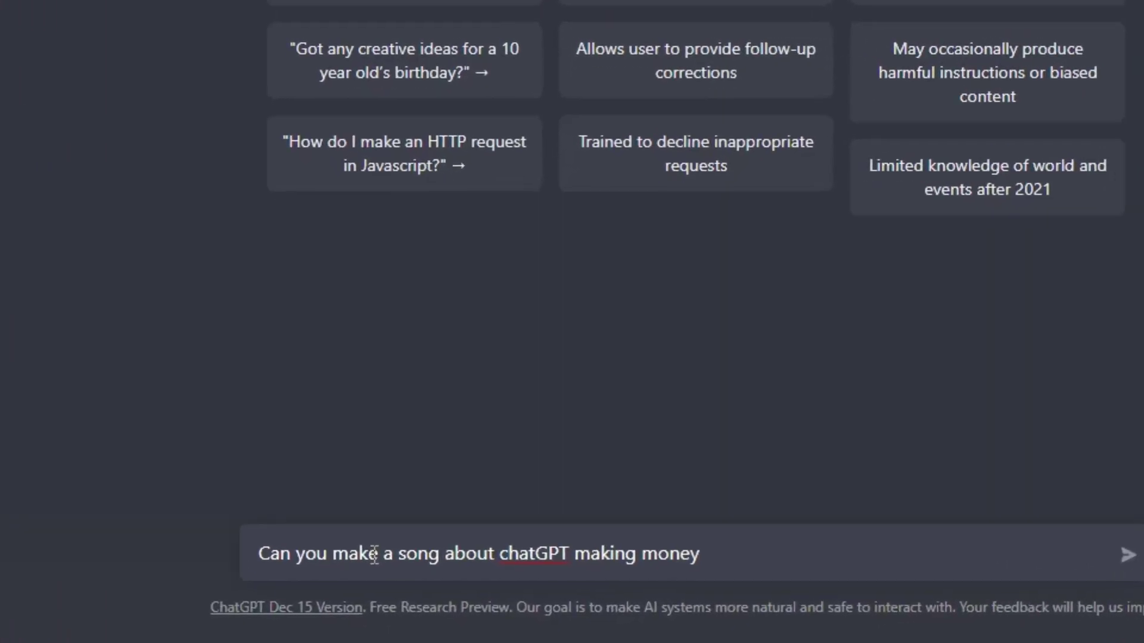
Submit the prompt asking for a song about ChatGPT making money.
{"action": "key", "text": "Return"}
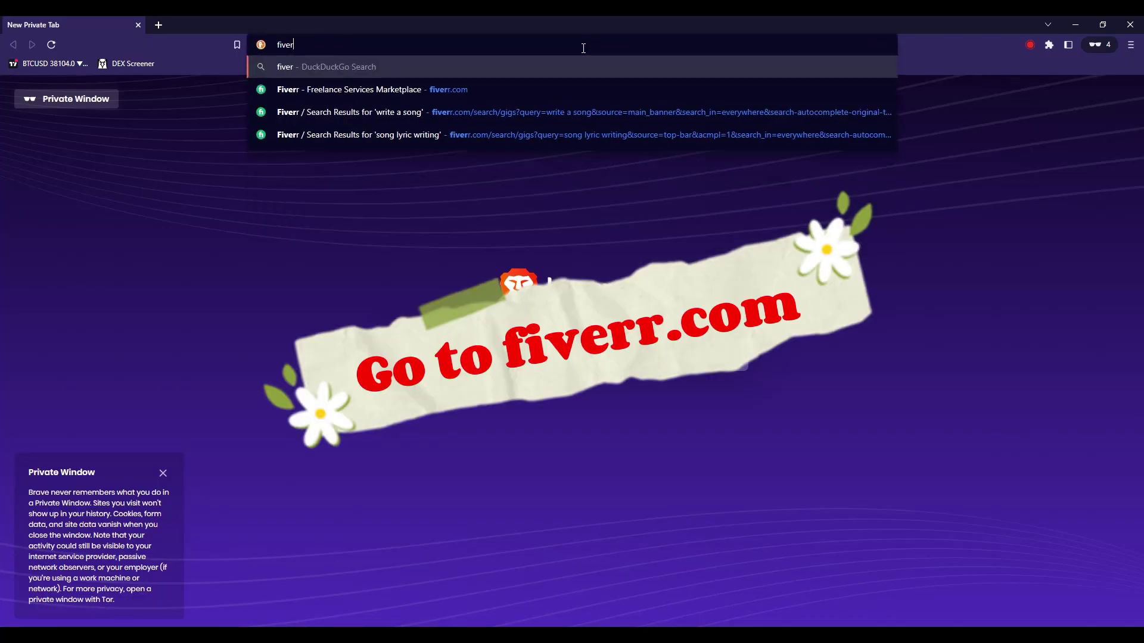
{"action": "type", "text": "r"}
Load fiverr.com and continue past the Join dialog with the entered email.
{"action": "key", "text": "Return"}
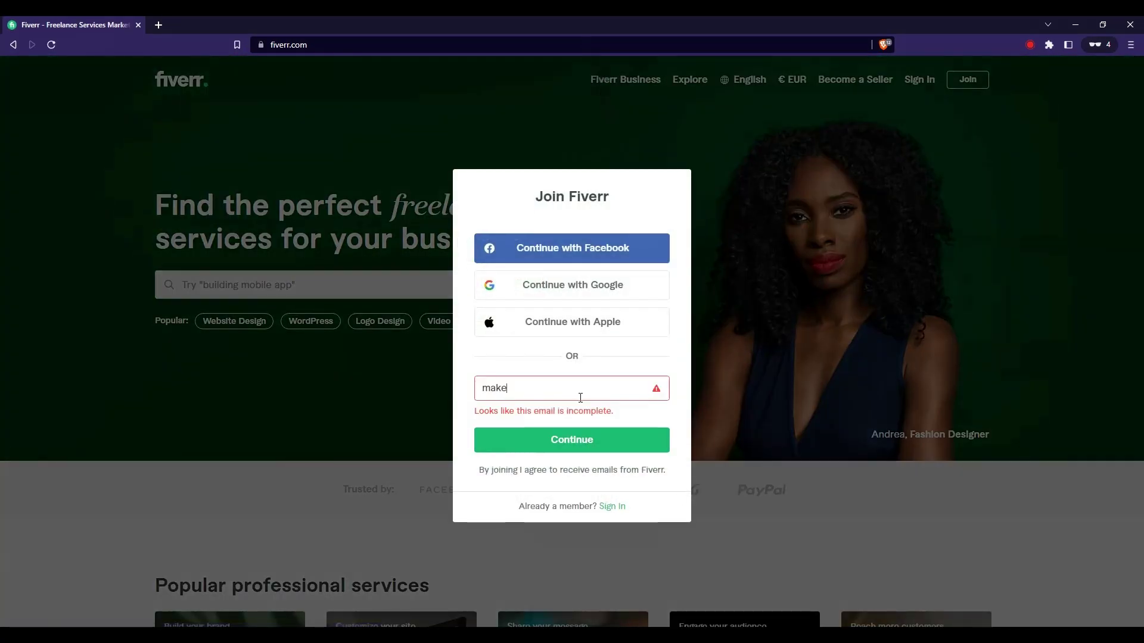
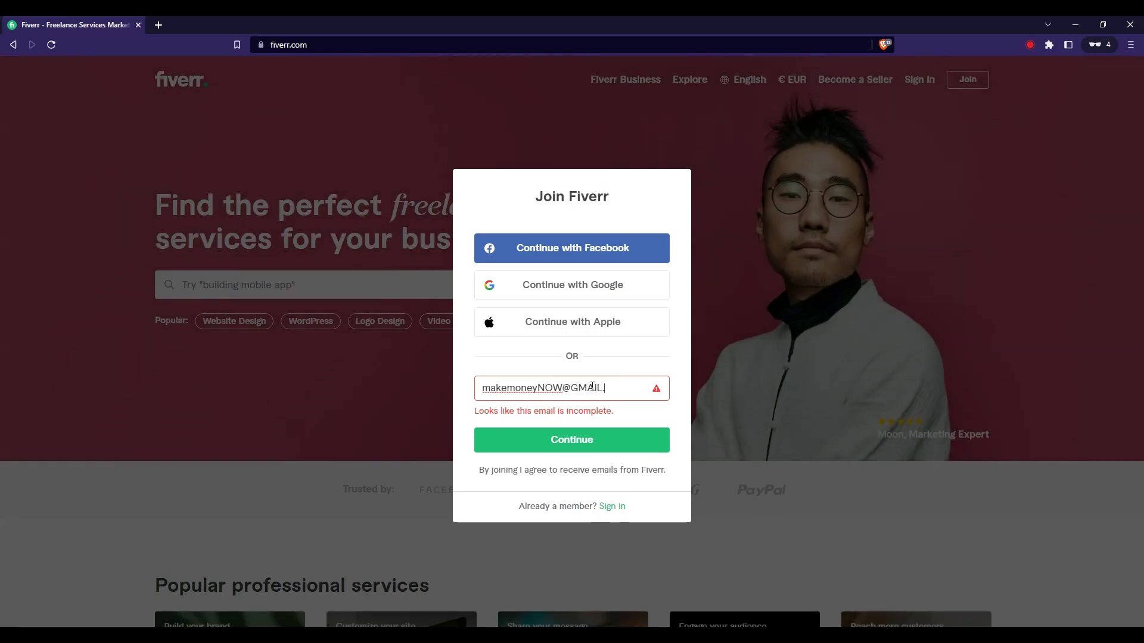
{"action": "left_click", "coordinate": [572, 439]}
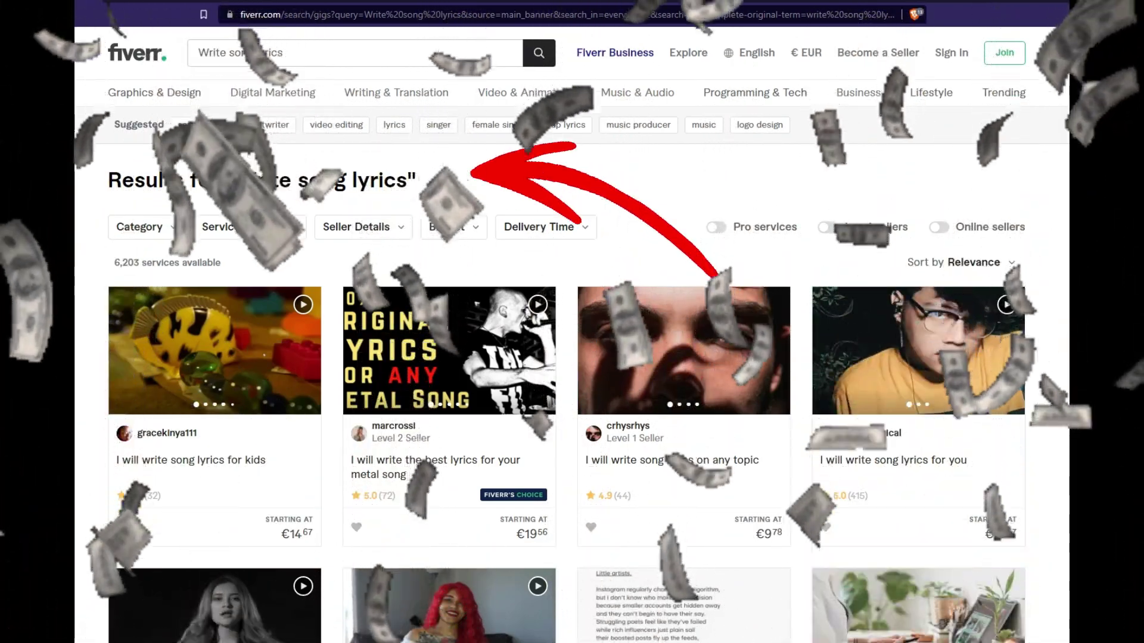
{"action": "scroll", "coordinate": [981, 153], "scroll_direction": "down", "scroll_amount": 1}
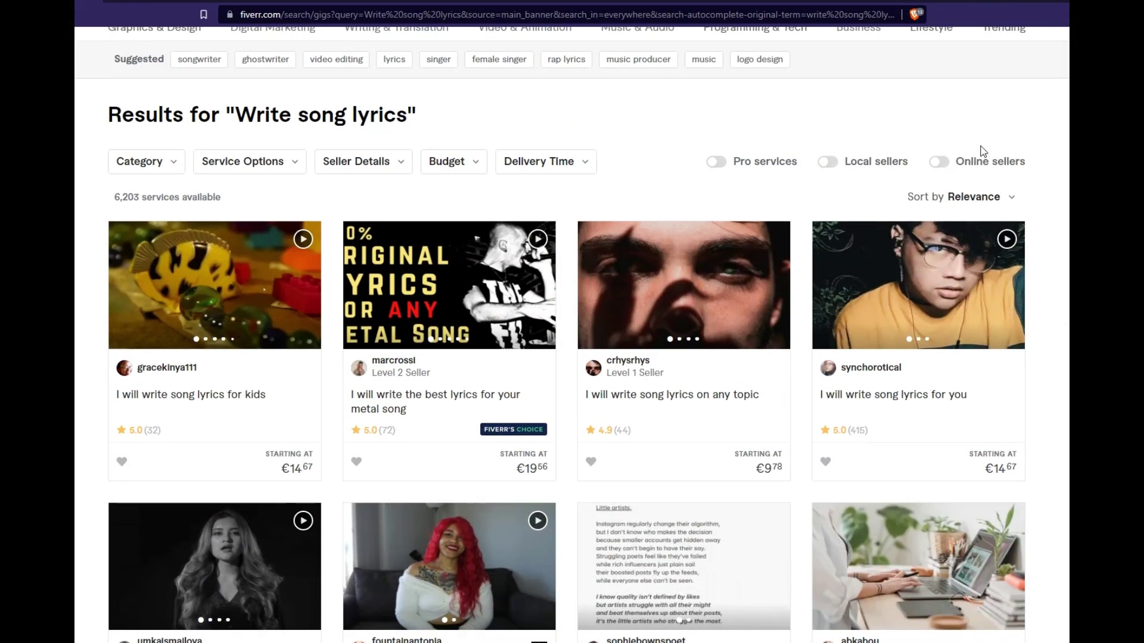
{"action": "scroll", "coordinate": [981, 153], "scroll_direction": "down", "scroll_amount": 2}
{"action": "scroll", "coordinate": [982, 153], "scroll_direction": "down", "scroll_amount": 2}
{"action": "scroll", "coordinate": [981, 152], "scroll_direction": "down", "scroll_amount": 2}
{"action": "scroll", "coordinate": [981, 152], "scroll_direction": "down", "scroll_amount": 4}
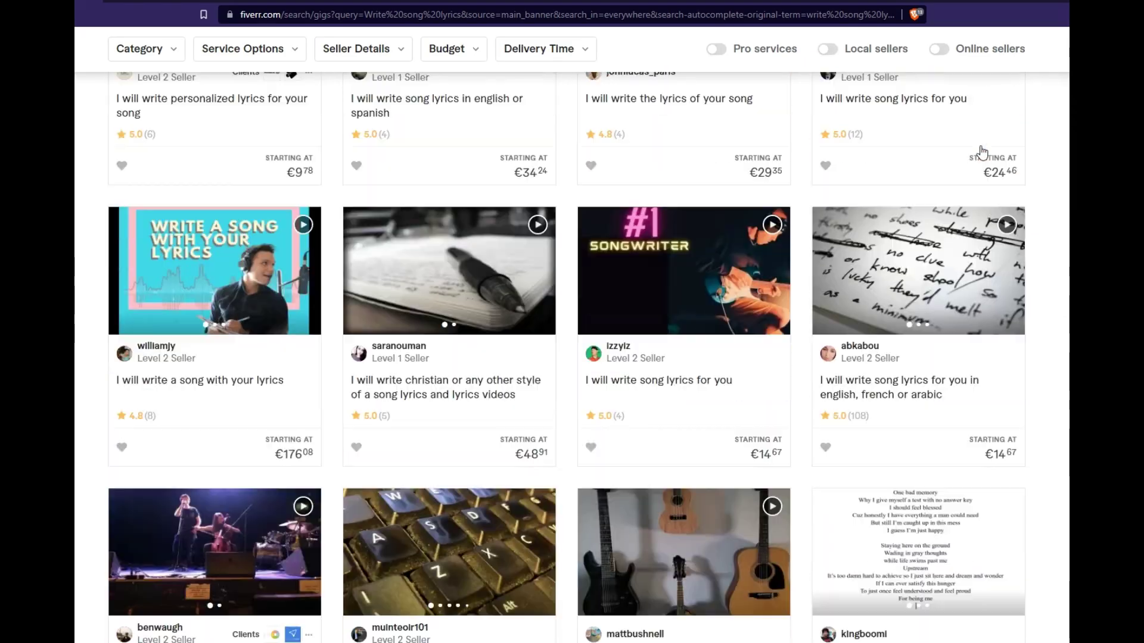
{"action": "scroll", "coordinate": [981, 153], "scroll_direction": "down", "scroll_amount": 3}
{"action": "scroll", "coordinate": [981, 152], "scroll_direction": "down", "scroll_amount": 4}
{"action": "scroll", "coordinate": [981, 152], "scroll_direction": "down", "scroll_amount": 4}
{"action": "scroll", "coordinate": [981, 152], "scroll_direction": "down", "scroll_amount": 3}
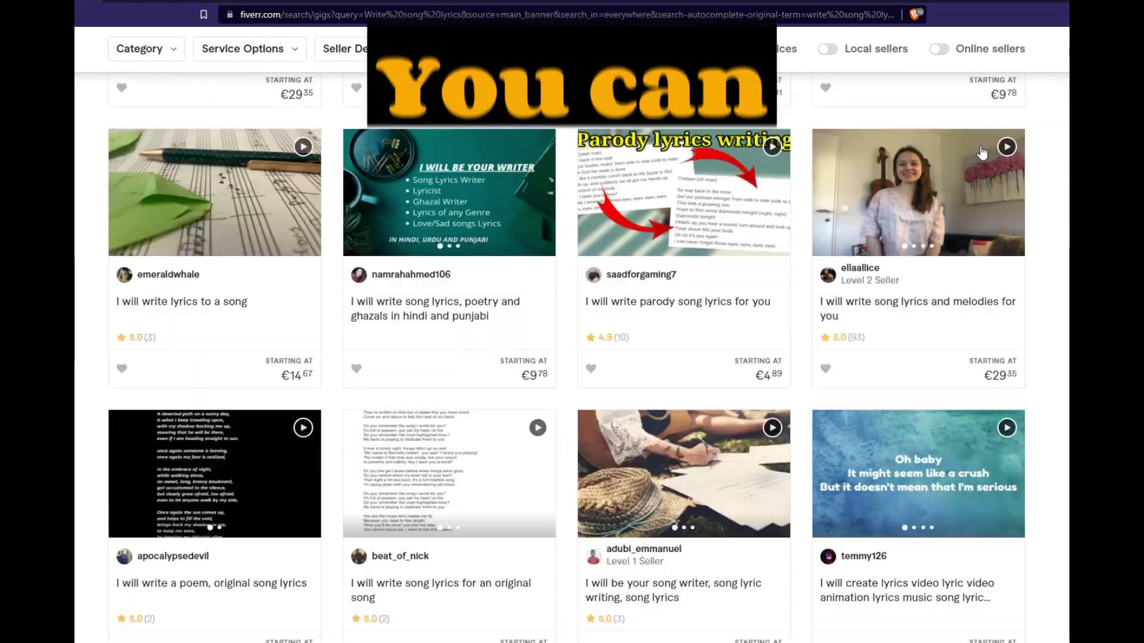
{"action": "scroll", "coordinate": [982, 152], "scroll_direction": "down", "scroll_amount": 1}
{"action": "scroll", "coordinate": [981, 152], "scroll_direction": "down", "scroll_amount": 5}
{"action": "scroll", "coordinate": [981, 152], "scroll_direction": "down", "scroll_amount": 4}
{"action": "scroll", "coordinate": [981, 151], "scroll_direction": "down", "scroll_amount": 4}
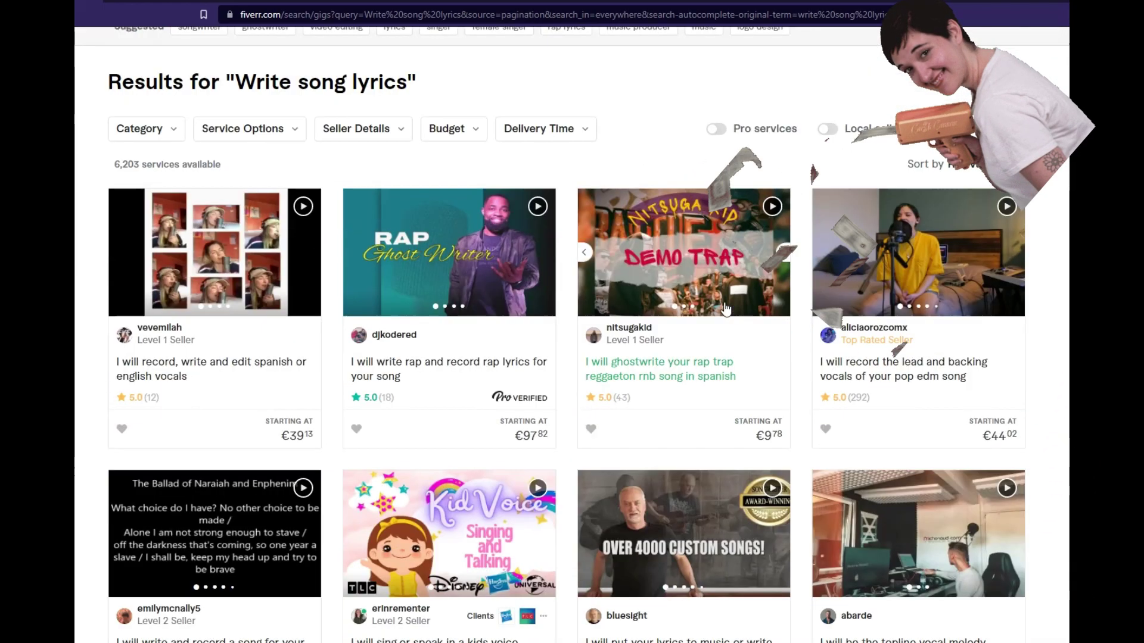
{"action": "scroll", "coordinate": [724, 308], "scroll_direction": "down", "scroll_amount": 2}
{"action": "scroll", "coordinate": [723, 307], "scroll_direction": "down", "scroll_amount": 2}
{"action": "scroll", "coordinate": [724, 307], "scroll_direction": "down", "scroll_amount": 3}
{"action": "scroll", "coordinate": [724, 309], "scroll_direction": "down", "scroll_amount": 2}
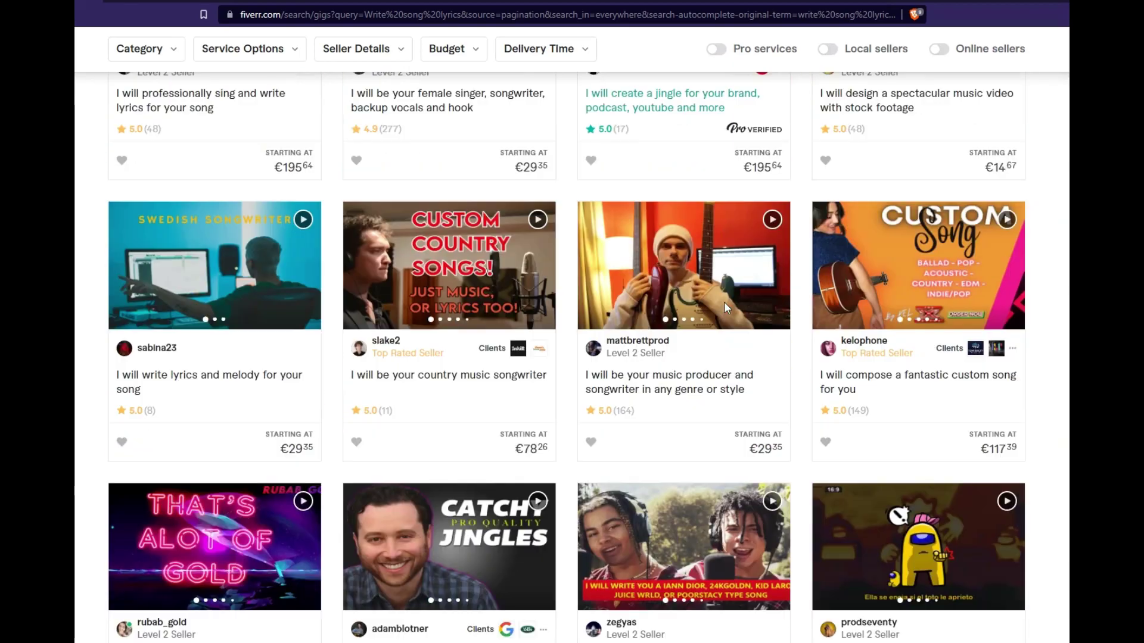
{"action": "scroll", "coordinate": [724, 308], "scroll_direction": "down", "scroll_amount": 1}
{"action": "scroll", "coordinate": [724, 309], "scroll_direction": "down", "scroll_amount": 4}
{"action": "scroll", "coordinate": [724, 308], "scroll_direction": "down", "scroll_amount": 2}
{"action": "scroll", "coordinate": [724, 304], "scroll_direction": "down", "scroll_amount": 1}
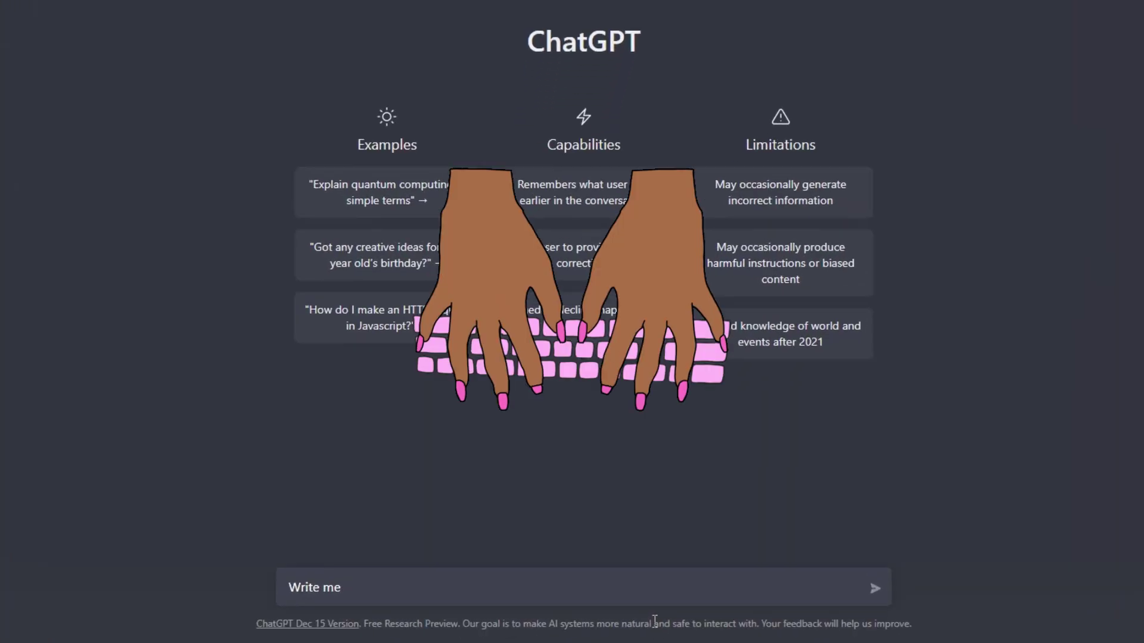
{"action": "type", "text": "in"}
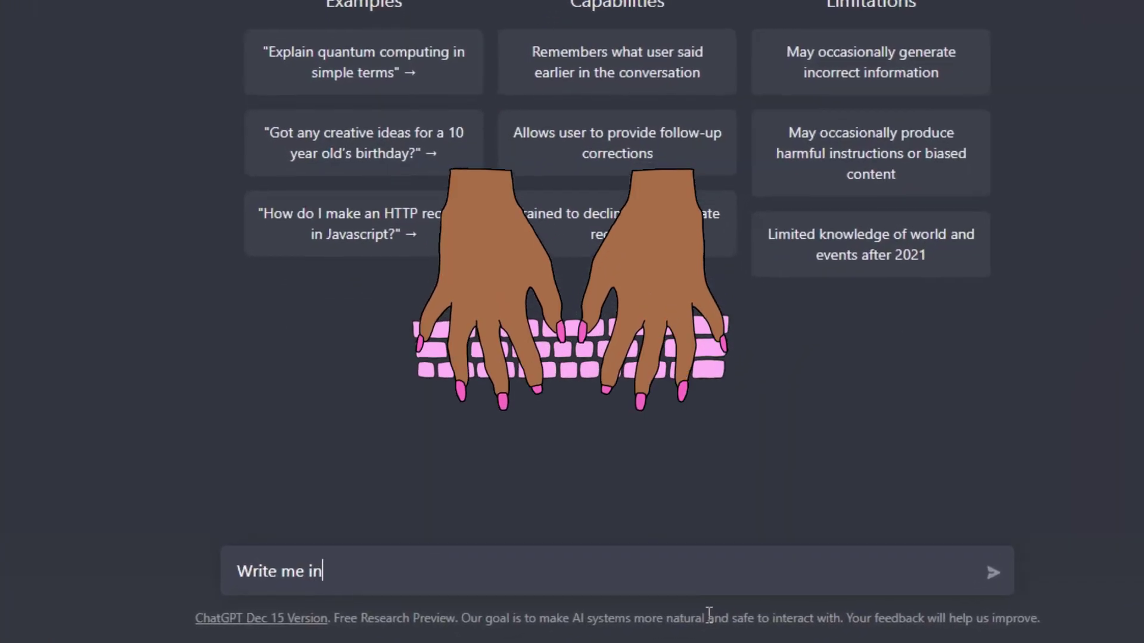
{"action": "type", "text": "spiring football peech"}
Submit the prompt 'Write me inspiring football speech'.
{"action": "key", "text": "Return"}
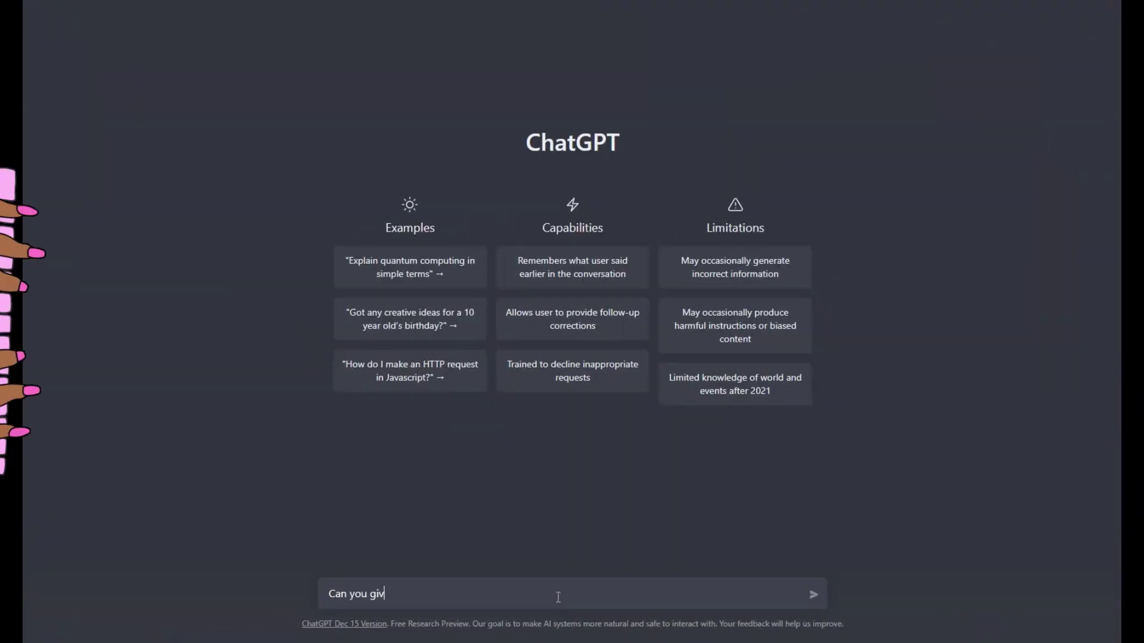
{"action": "type", "text": "ake money using chatGPT?"}
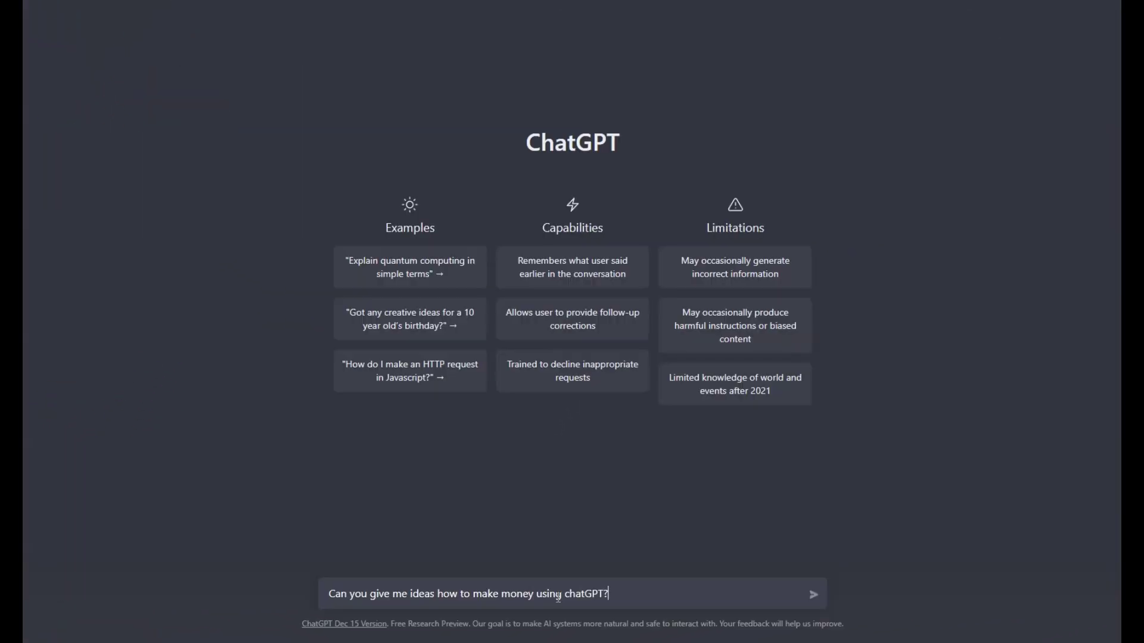
Submit the question 'Can you give me ideas how to make money using chatGPT?'.
{"action": "key", "text": "Return"}
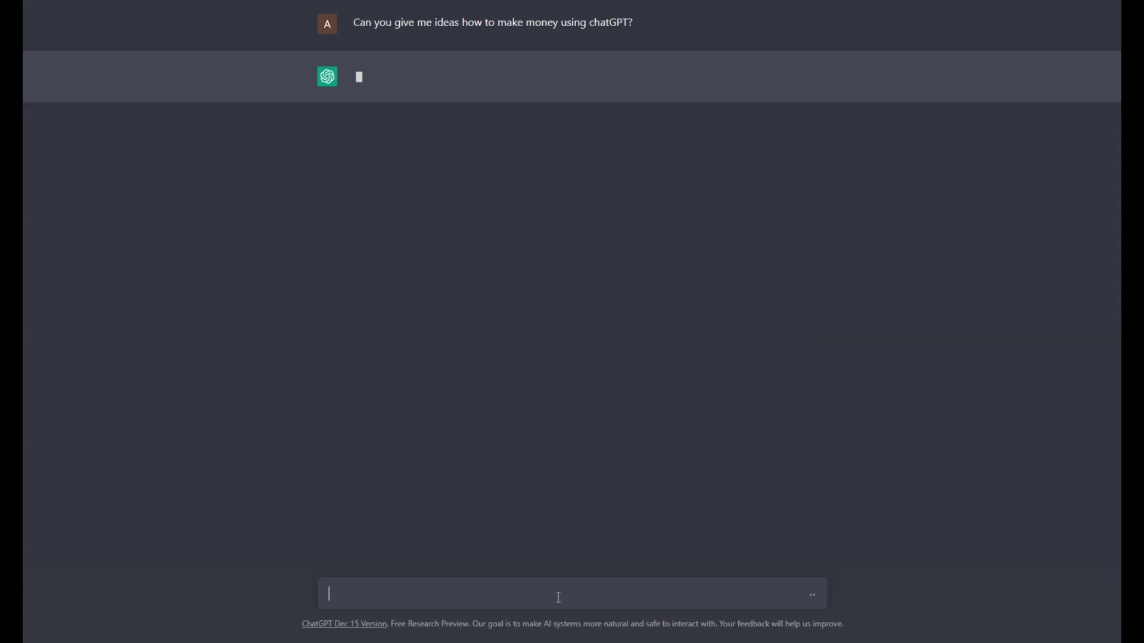